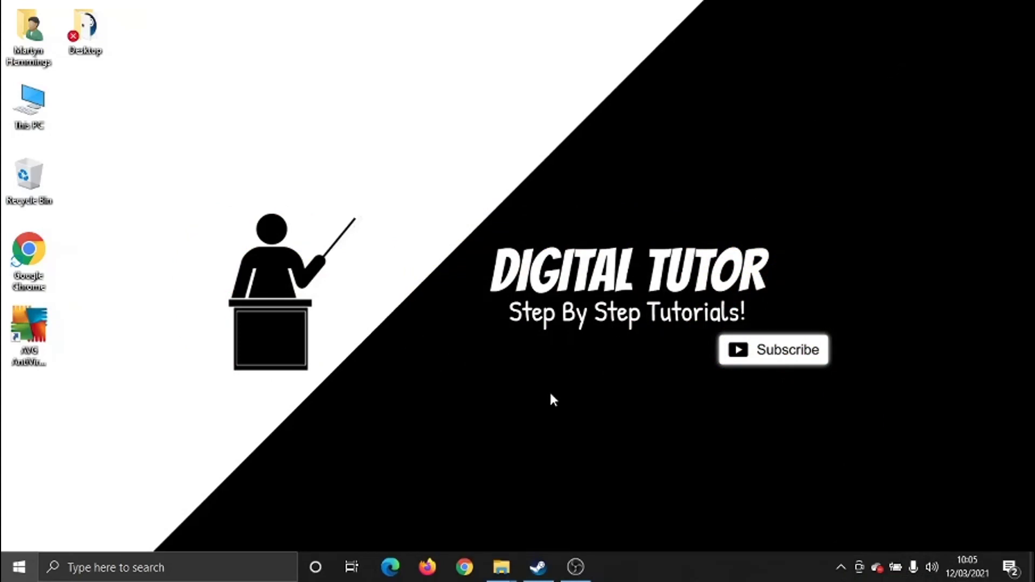
Open Chrome and go to microsoft.com to reach the Microsoft account sign-in page.
{"action": "left_click", "coordinate": [464, 567]}
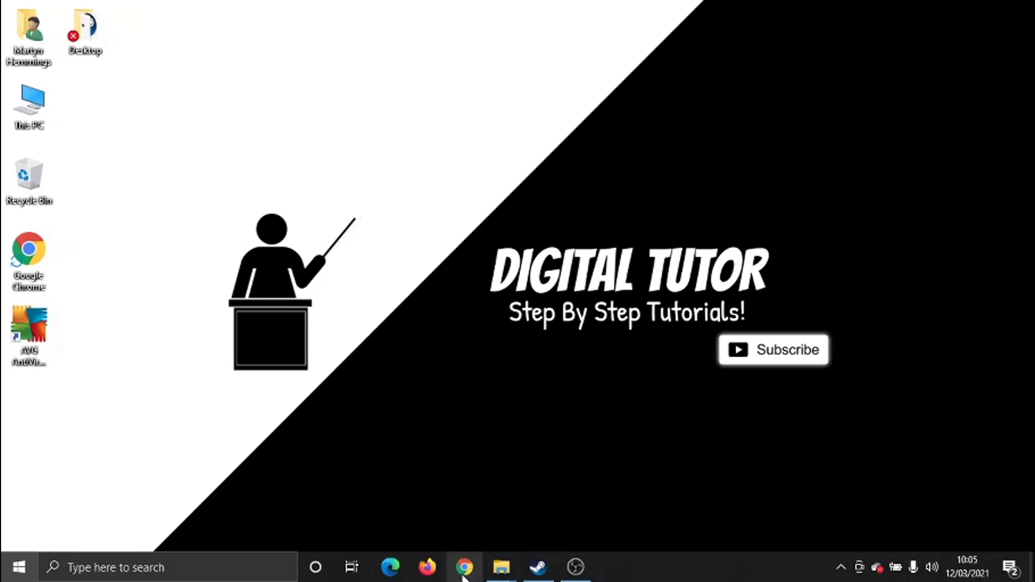
{"action": "type", "text": "microsoft.co"}
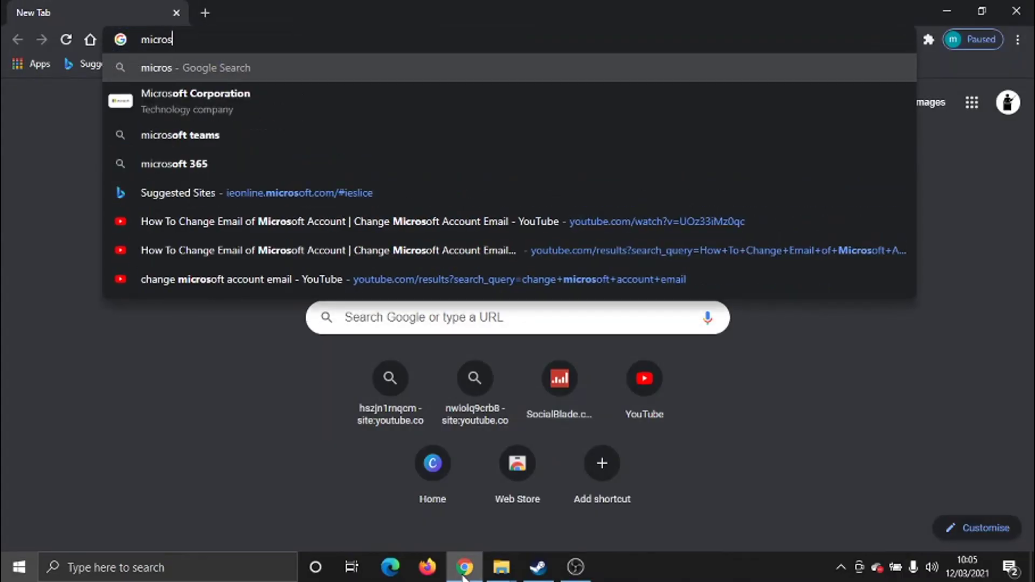
{"action": "type", "text": "m"}
{"action": "key", "text": "Return"}
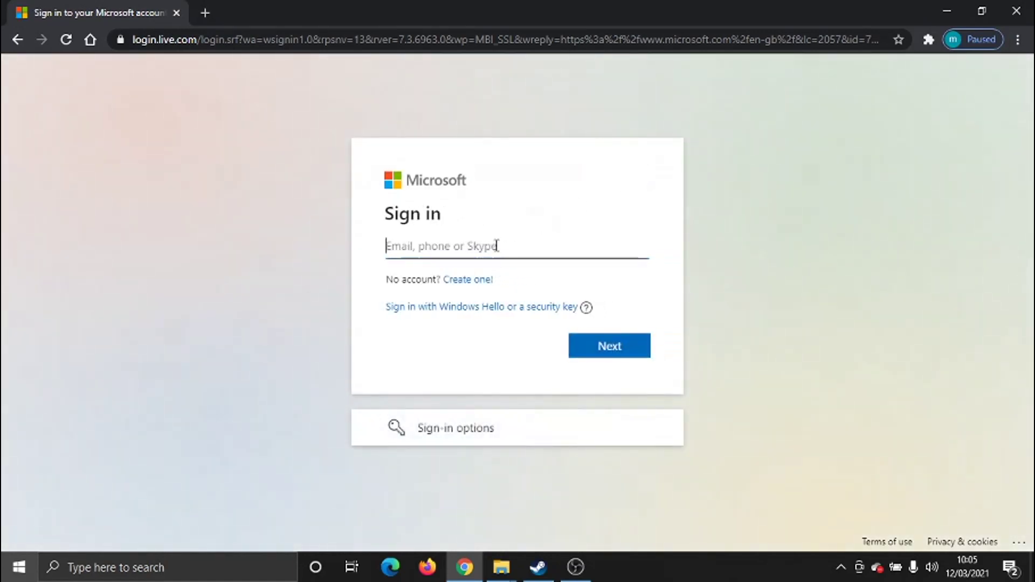
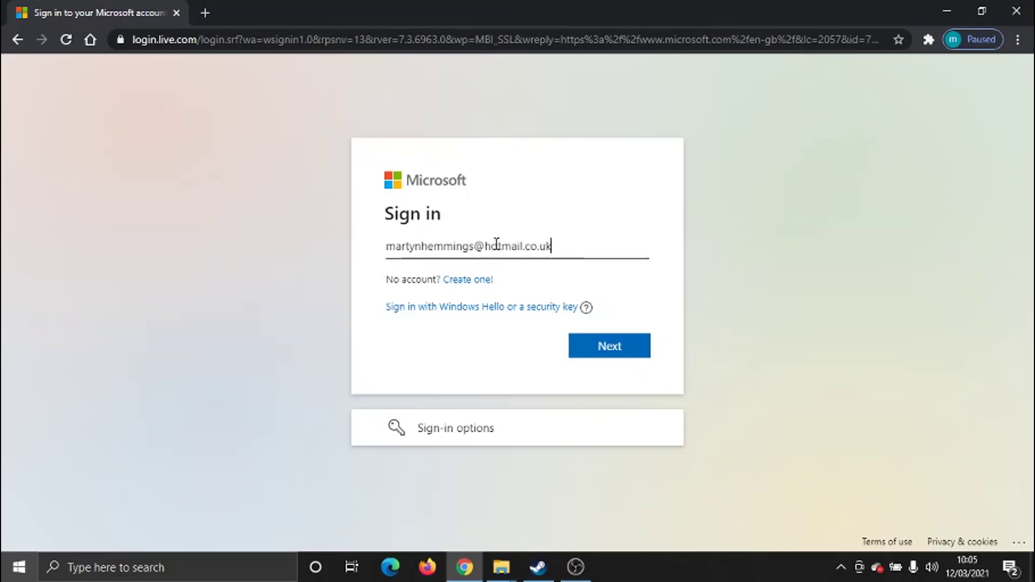
Sign in with the Hotmail account's email address and its password.
{"action": "key", "text": "Return"}
{"action": "type", "text": "•••••"}
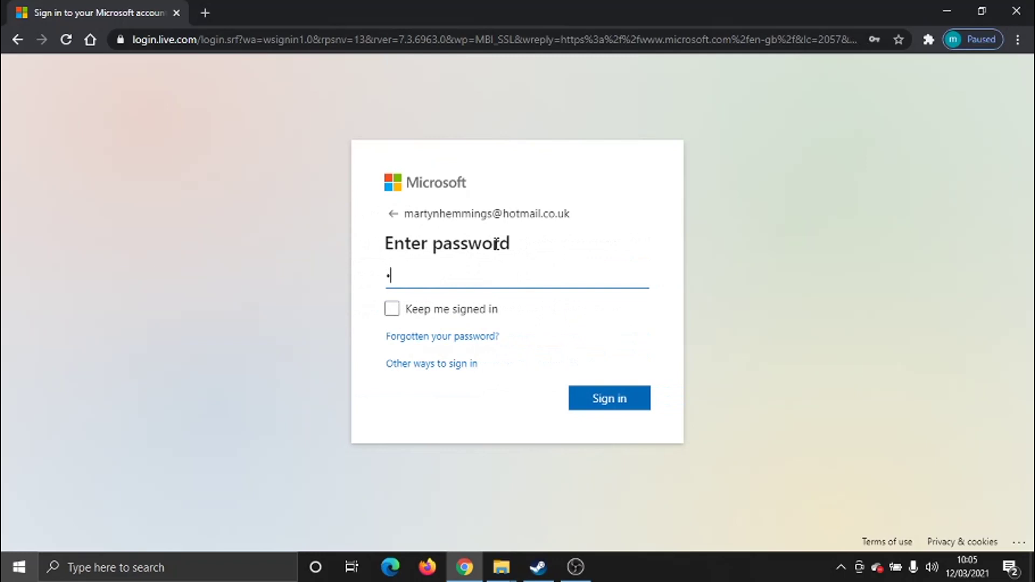
{"action": "type", "text": "•••••"}
{"action": "key", "text": "Return"}
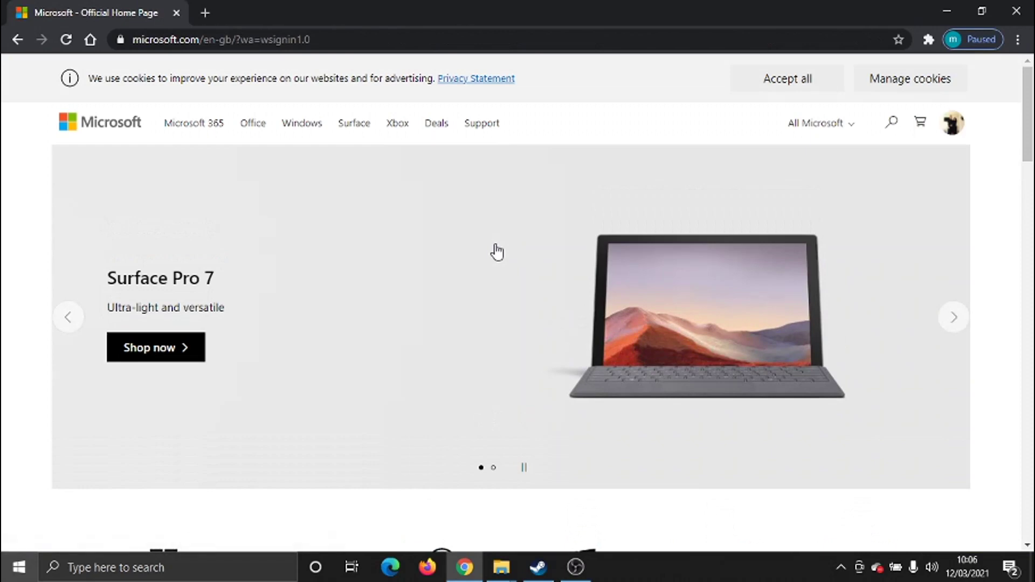
Go from the account menu through Your info to Manage how you sign in to Microsoft.
{"action": "left_click", "coordinate": [950, 138]}
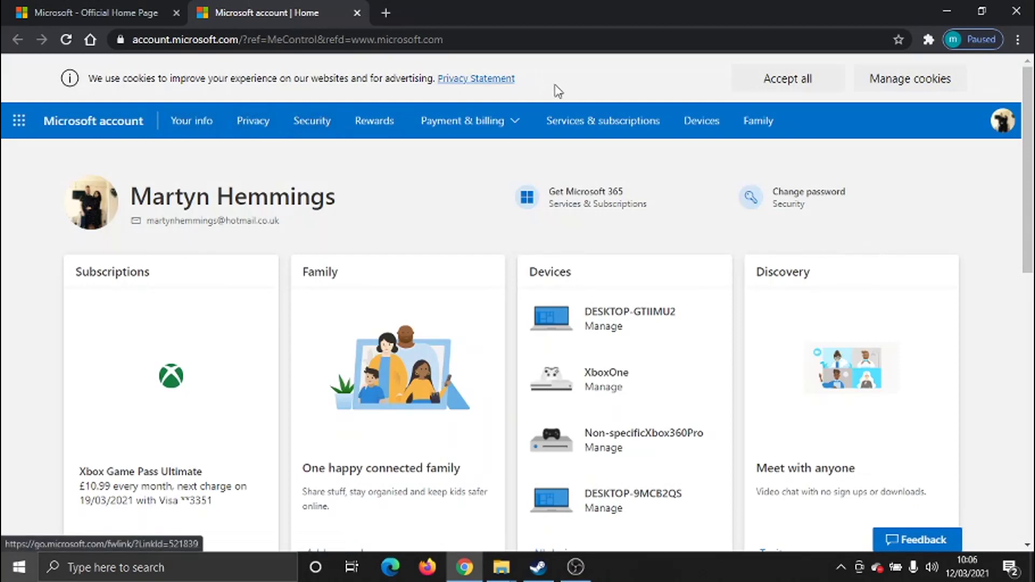
{"action": "left_click", "coordinate": [198, 125]}
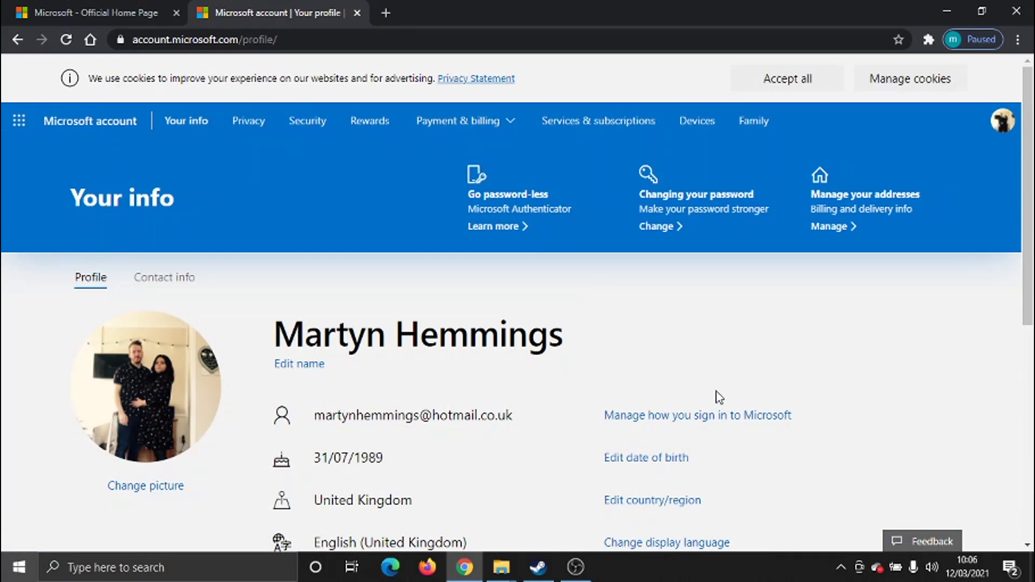
{"action": "left_click", "coordinate": [671, 426]}
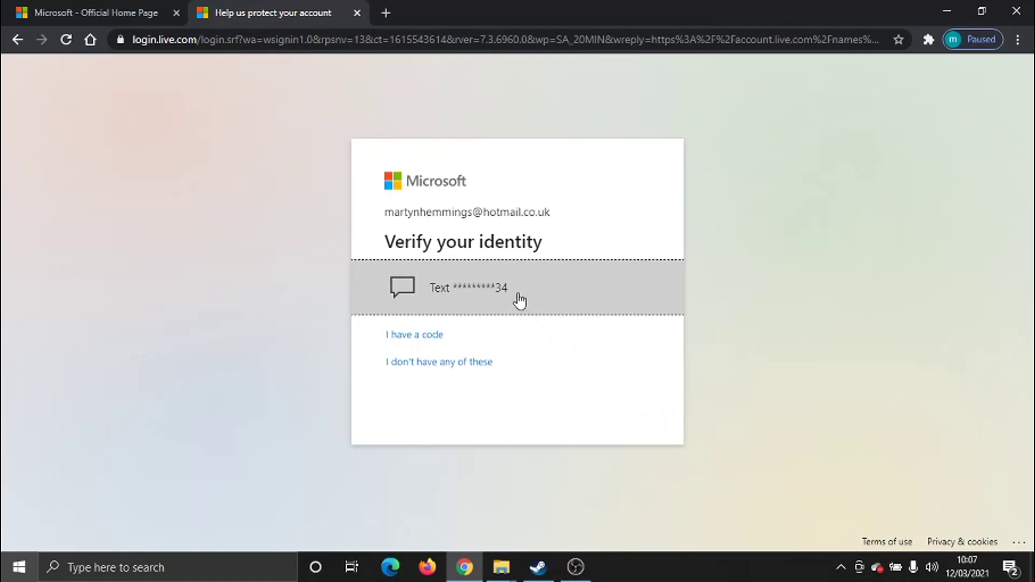
Pass the identity check by text: confirm the phone's last four digits, then enter the received code.
{"action": "left_click", "coordinate": [520, 300]}
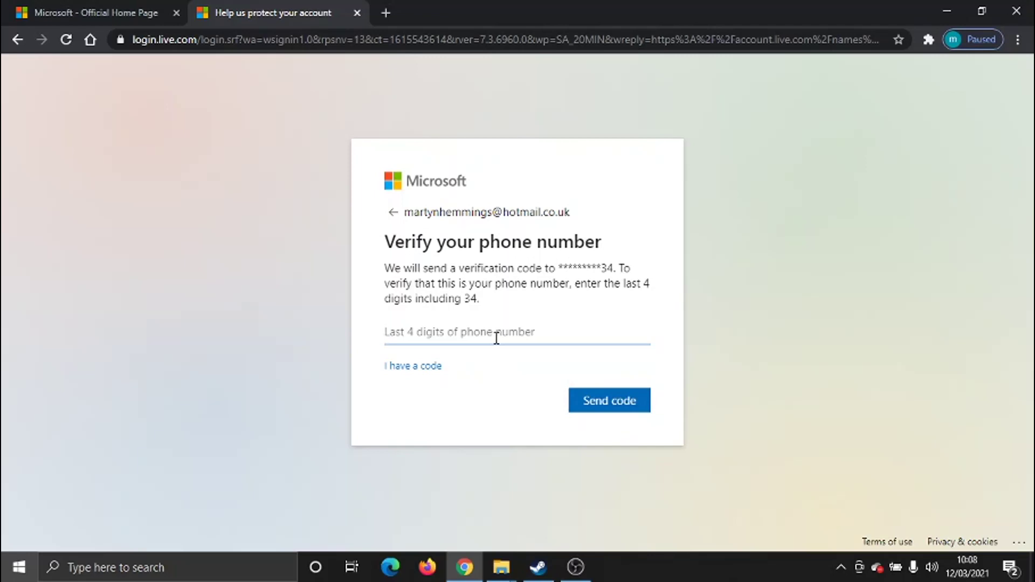
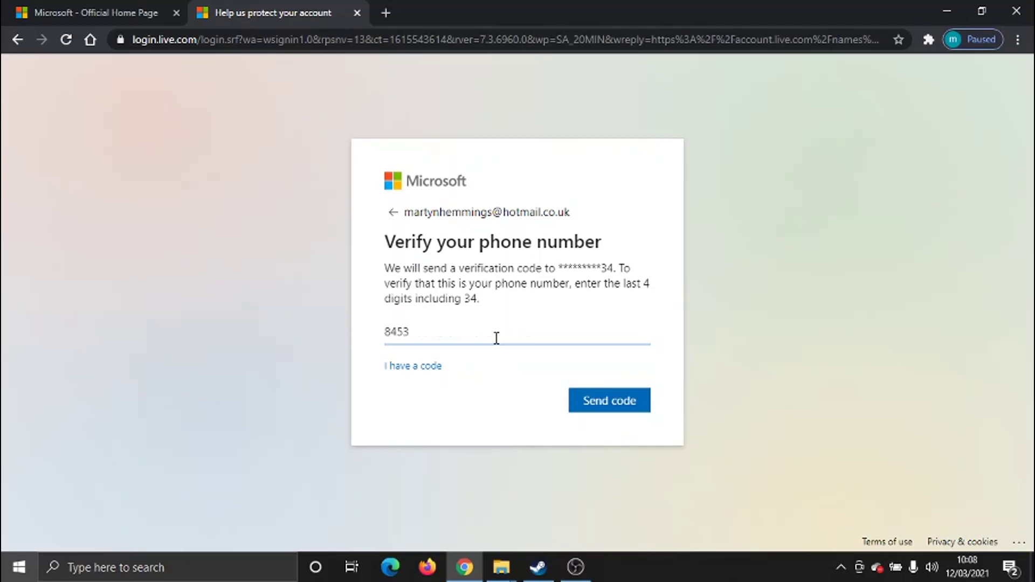
{"action": "key", "text": "BackSpace"}
{"action": "key", "text": "BackSpace"}
{"action": "key", "text": "BackSpace"}
{"action": "key", "text": "BackSpace"}
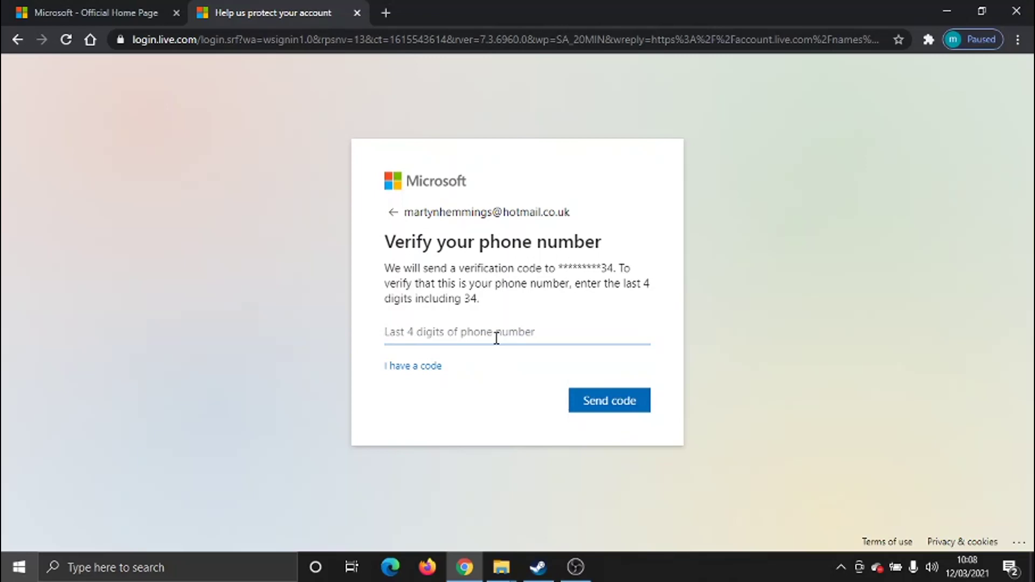
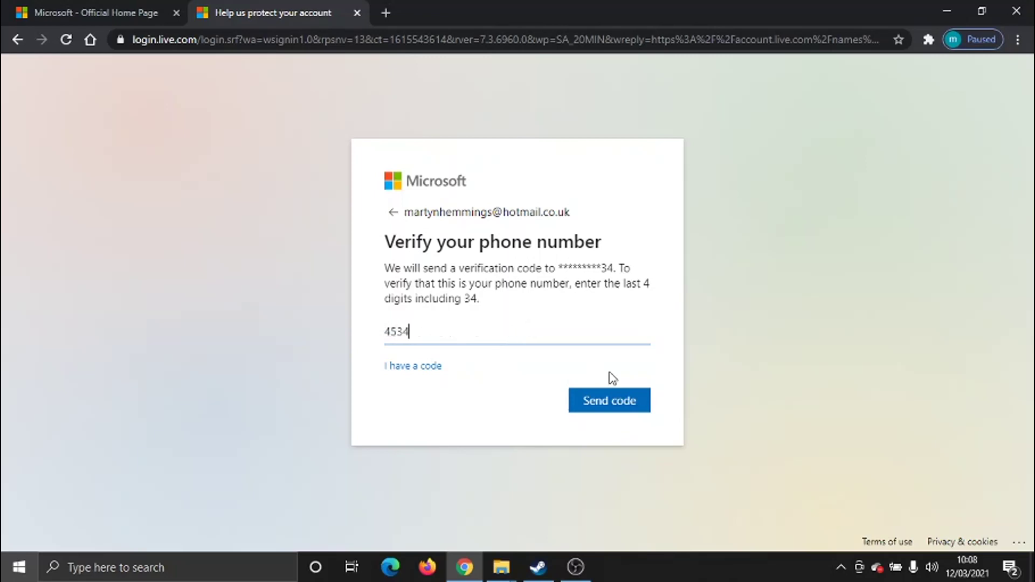
{"action": "left_click", "coordinate": [610, 405]}
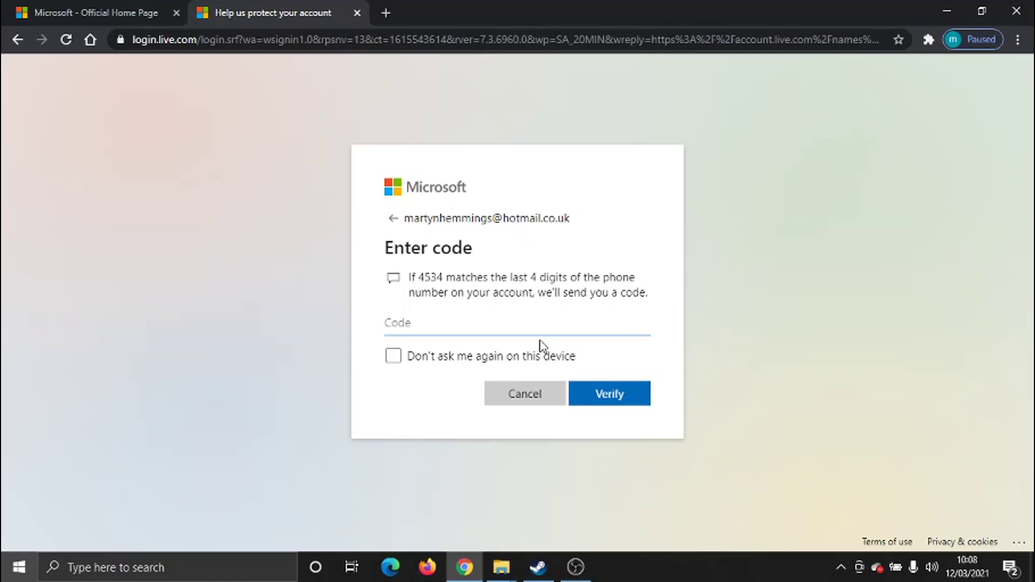
{"action": "left_click", "coordinate": [621, 396]}
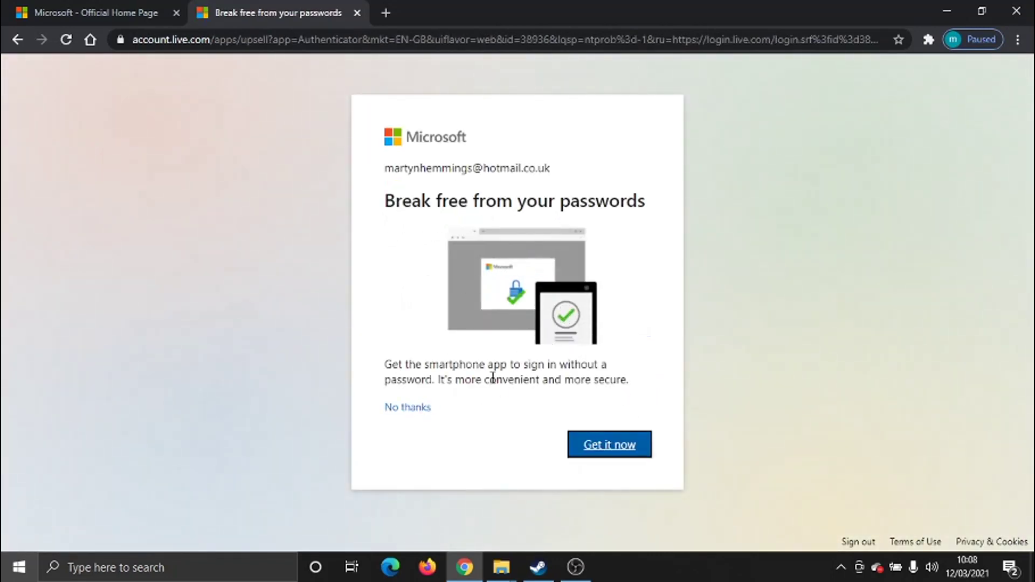
Skip the authenticator app offer and choose Add email address below the current Hotmail primary alias.
{"action": "left_click", "coordinate": [408, 408]}
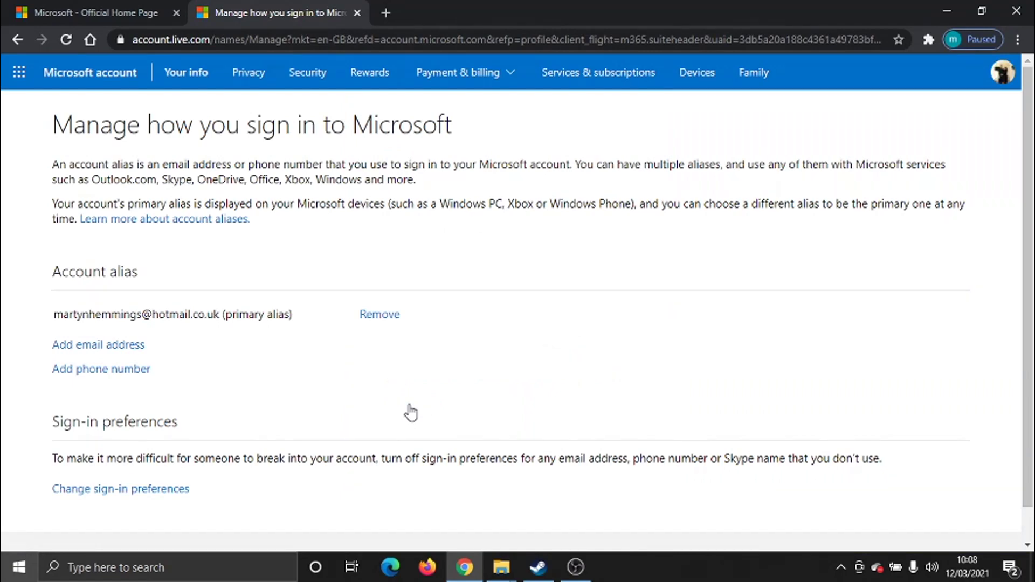
{"action": "left_click_drag", "start_coordinate": [63, 314], "coordinate": [221, 313]}
{"action": "left_click_drag", "start_coordinate": [220, 314], "coordinate": [62, 314]}
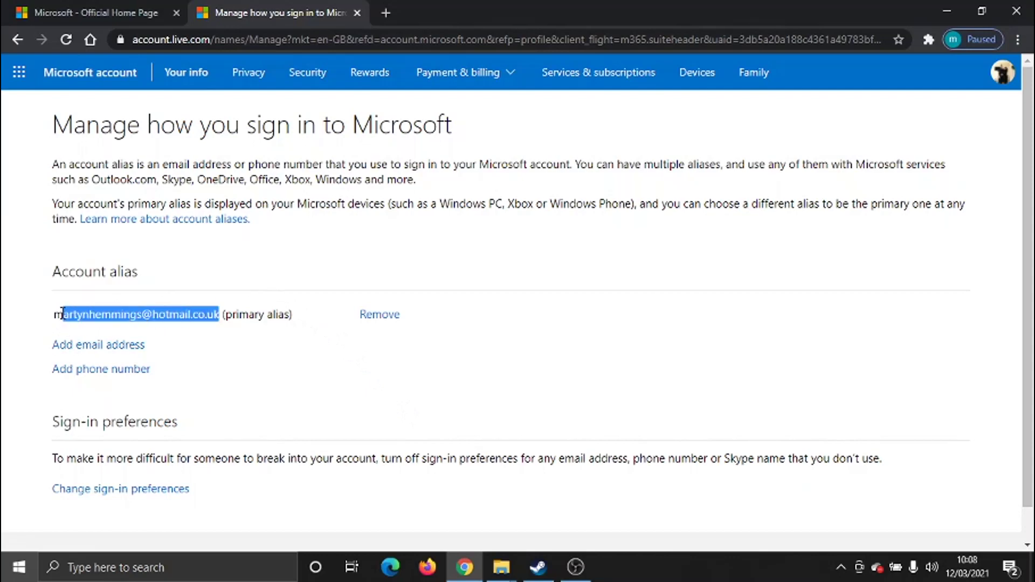
{"action": "left_click", "coordinate": [513, 390]}
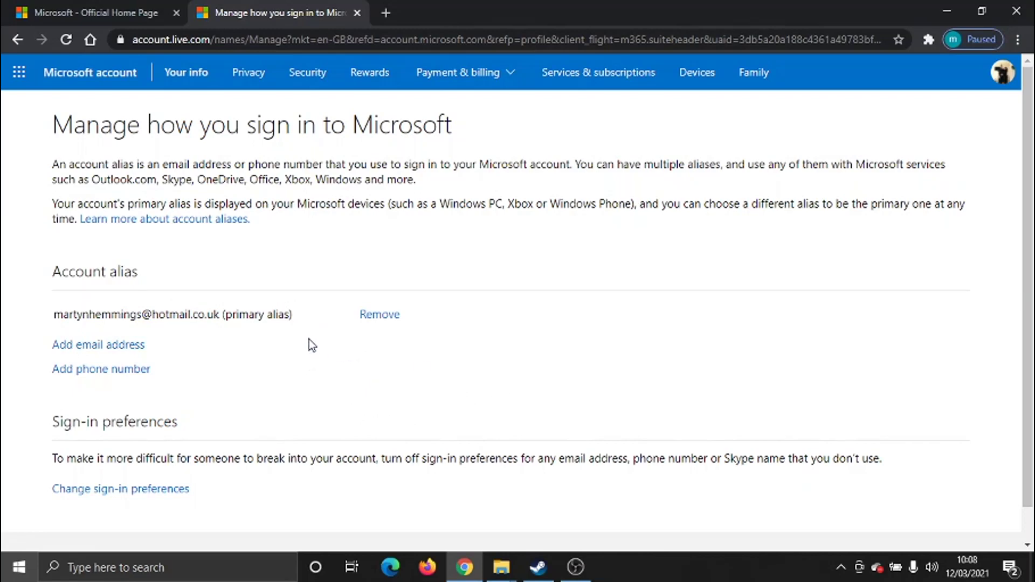
{"action": "left_click", "coordinate": [96, 346]}
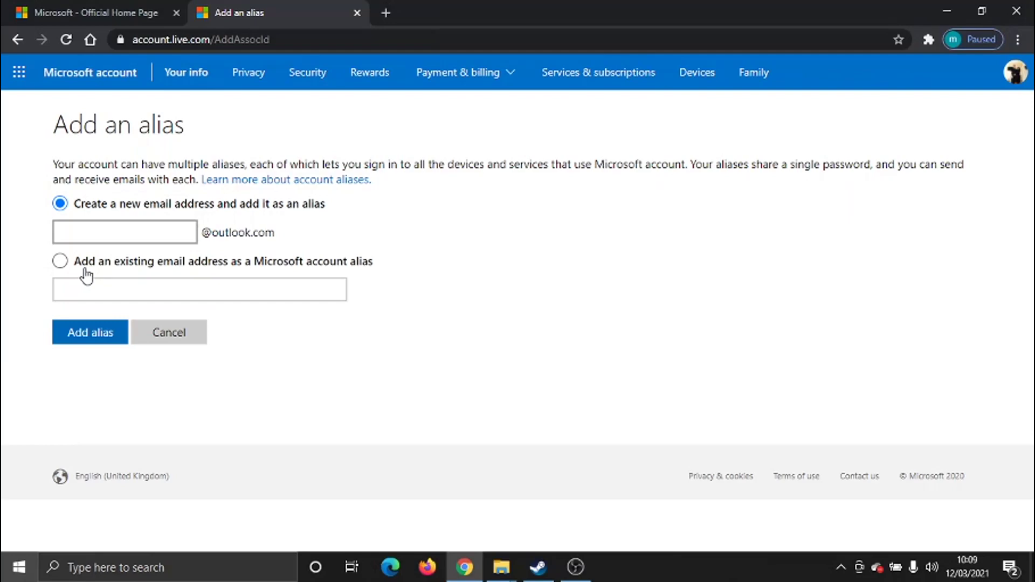
Choose the existing-email-address option, enter the Gmail address, and add it as an alias.
{"action": "left_click", "coordinate": [61, 261]}
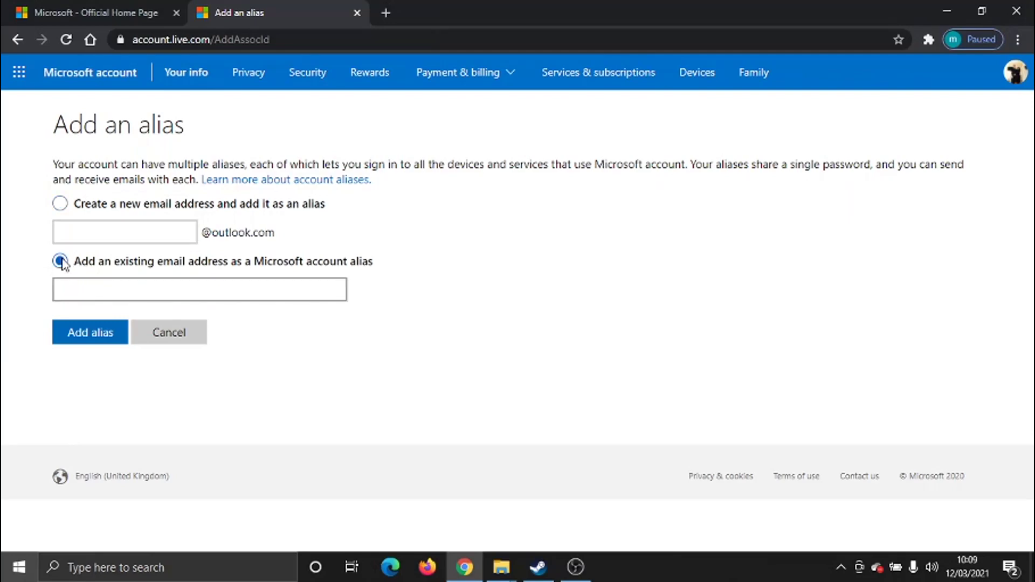
{"action": "left_click", "coordinate": [89, 291]}
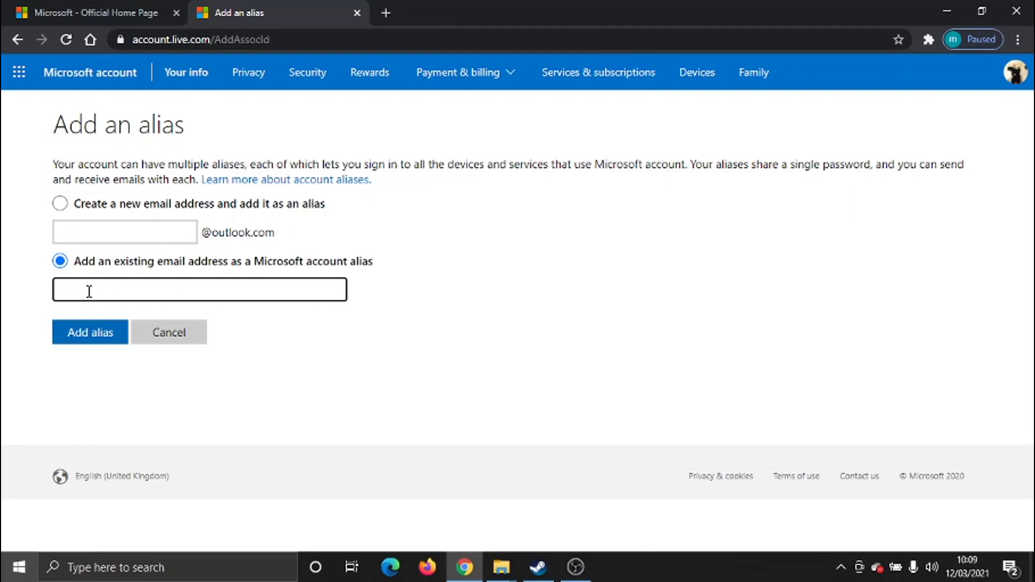
{"action": "left_click", "coordinate": [60, 203]}
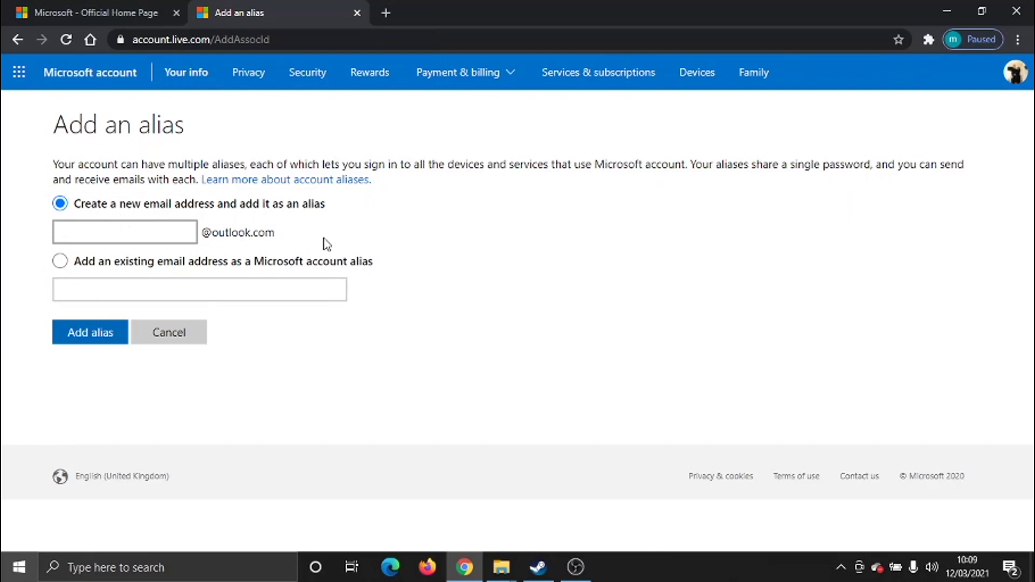
{"action": "left_click", "coordinate": [61, 262]}
{"action": "left_click", "coordinate": [175, 280]}
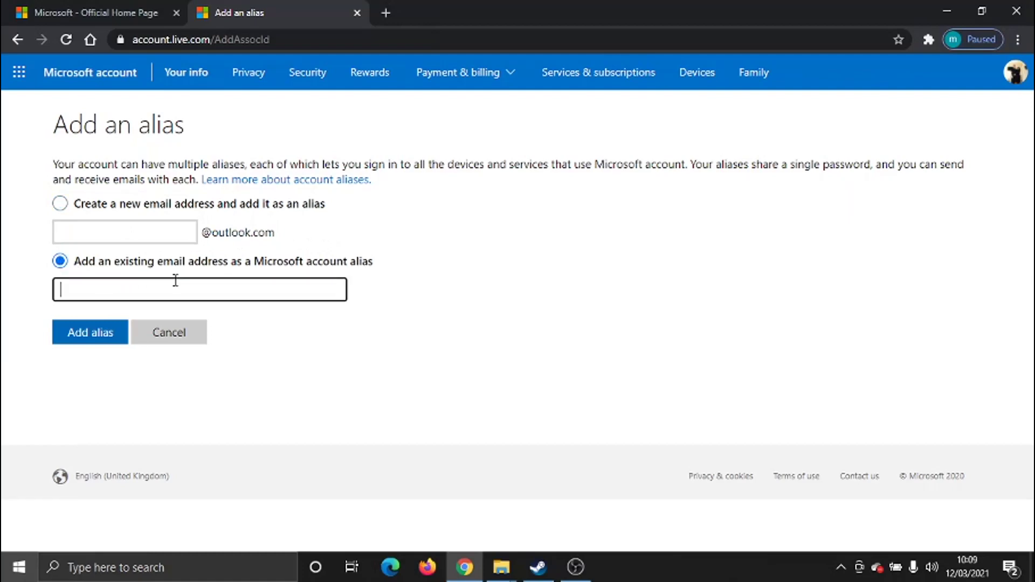
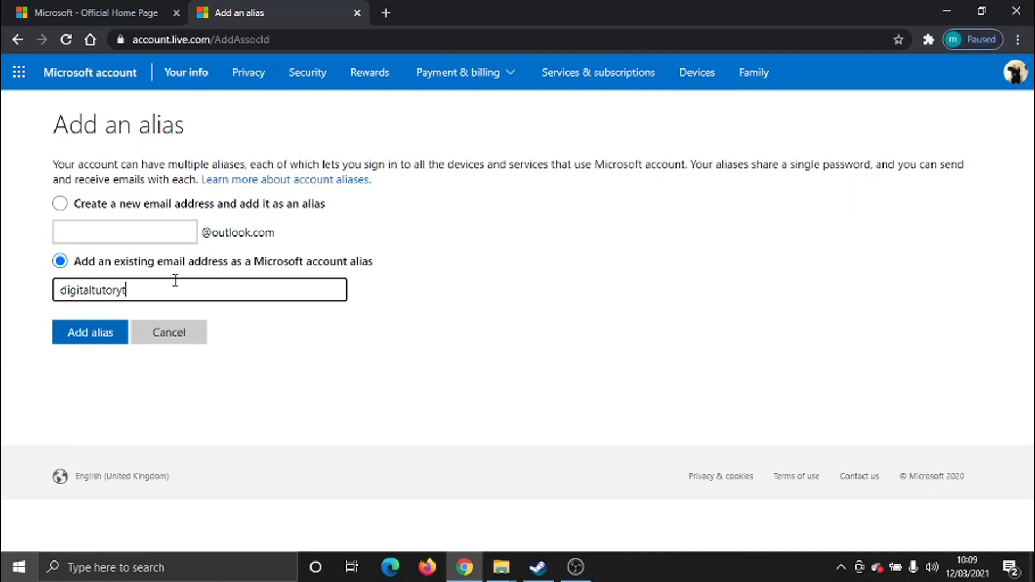
{"action": "triple_click", "coordinate": [228, 293]}
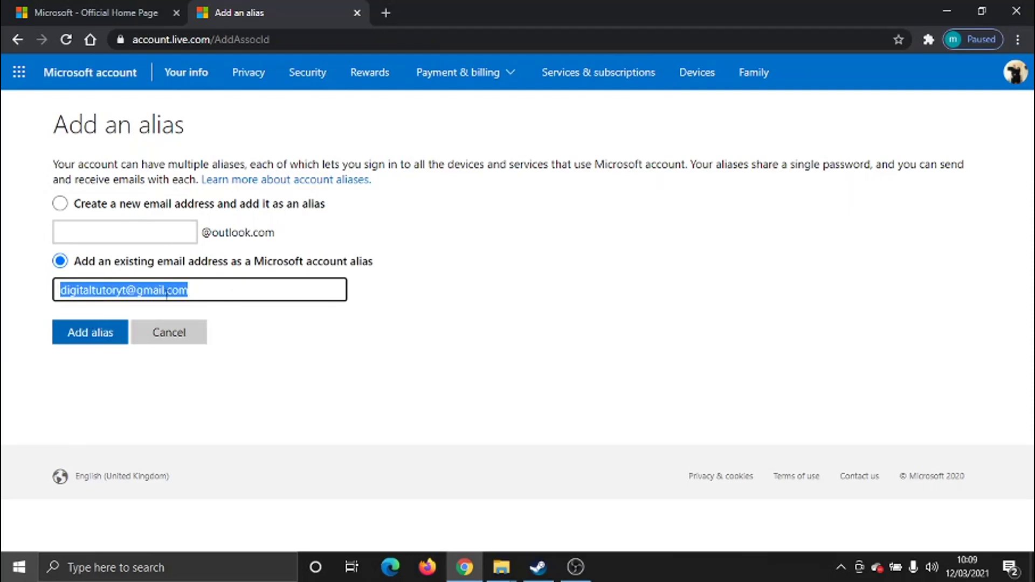
{"action": "left_click", "coordinate": [90, 332]}
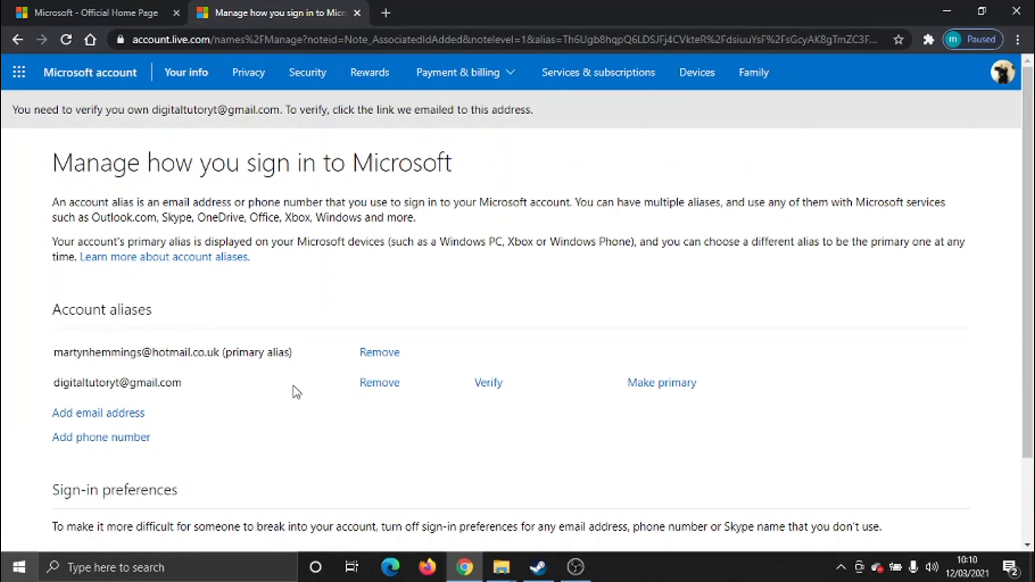
Verify the Gmail alias and send the verification email.
{"action": "left_click", "coordinate": [489, 384]}
{"action": "left_click", "coordinate": [438, 357]}
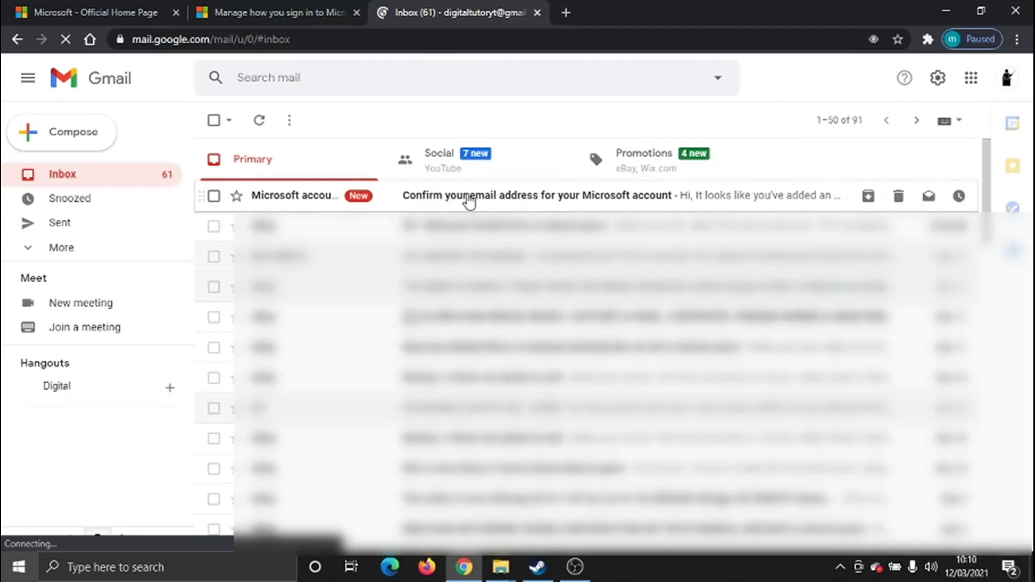
Open the 'Confirm your email address for your Microsoft account' email in Gmail.
{"action": "left_click", "coordinate": [560, 201]}
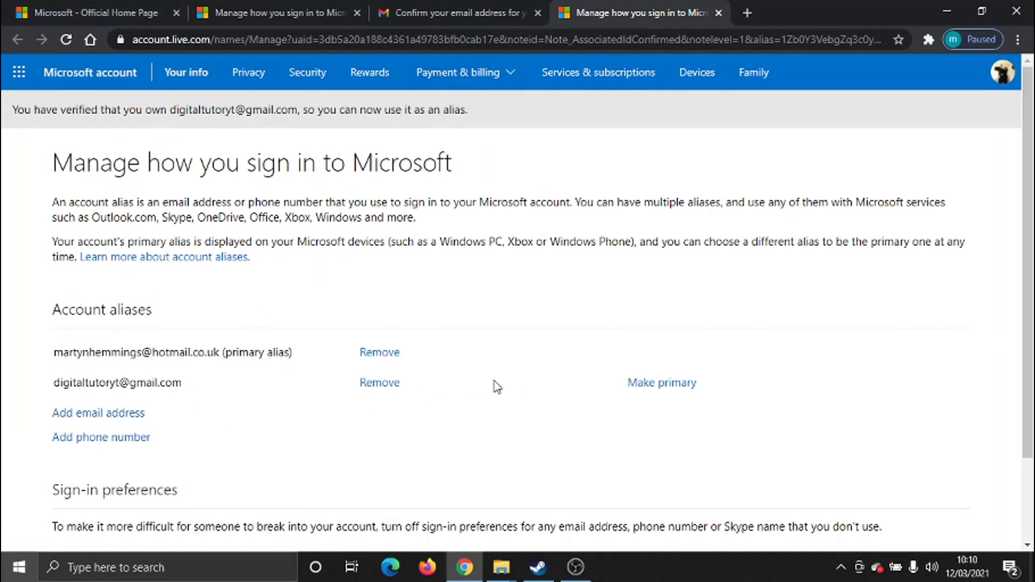
Choose Make primary for the Gmail alias and answer Yes to confirm.
{"action": "left_click_drag", "start_coordinate": [493, 388], "coordinate": [541, 413]}
{"action": "left_click", "coordinate": [536, 398]}
{"action": "left_click", "coordinate": [662, 384]}
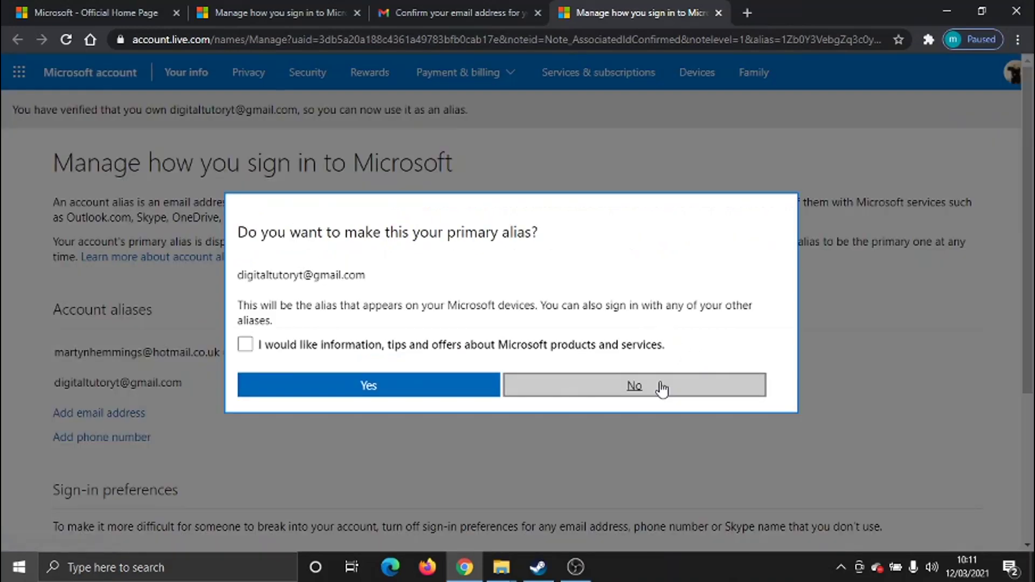
{"action": "left_click", "coordinate": [405, 381]}
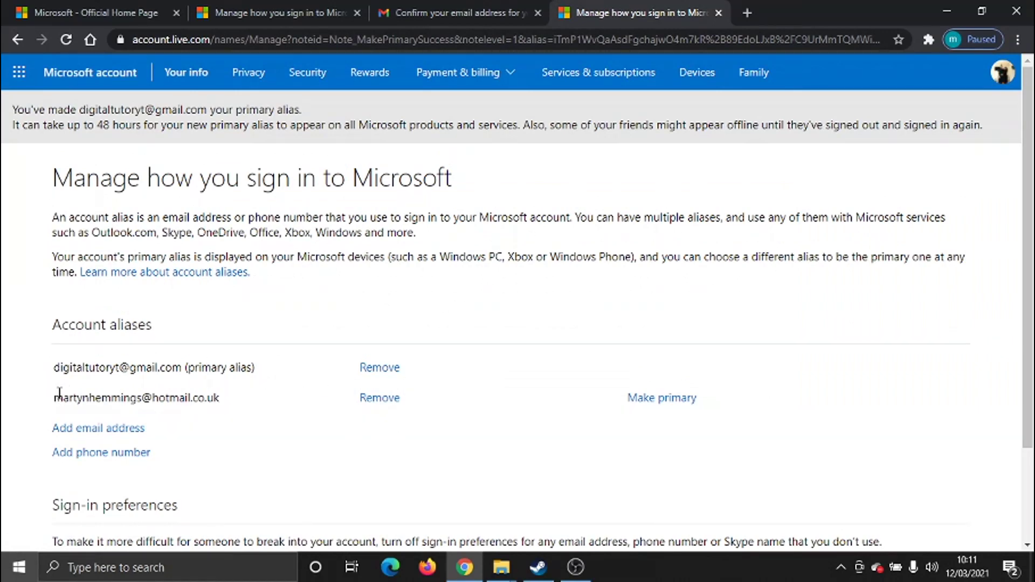
Check that the Gmail address shows '(primary alias)' above the former Hotmail address.
{"action": "left_click_drag", "start_coordinate": [58, 395], "coordinate": [159, 399]}
{"action": "left_click", "coordinate": [236, 399]}
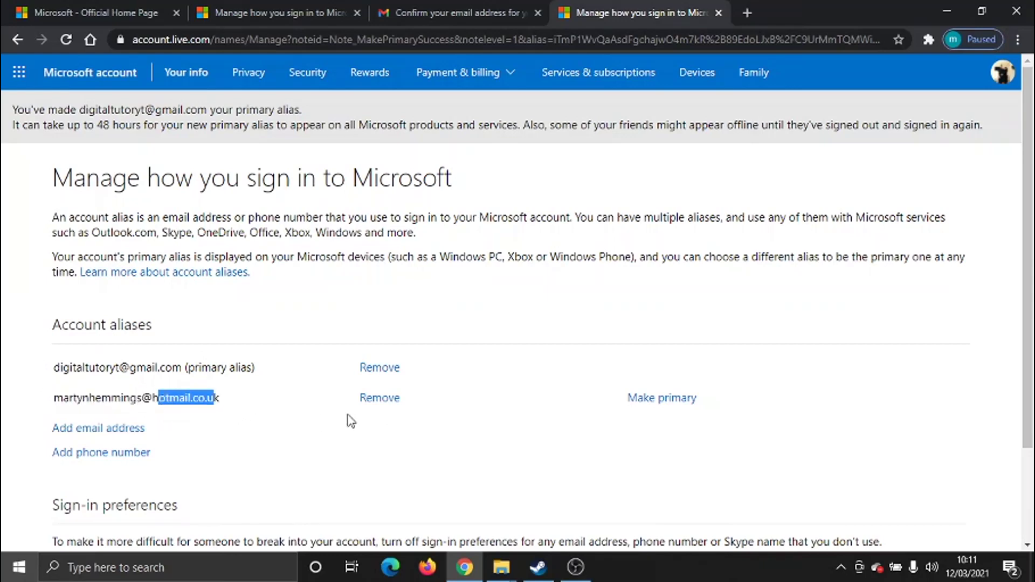
{"action": "left_click", "coordinate": [307, 401]}
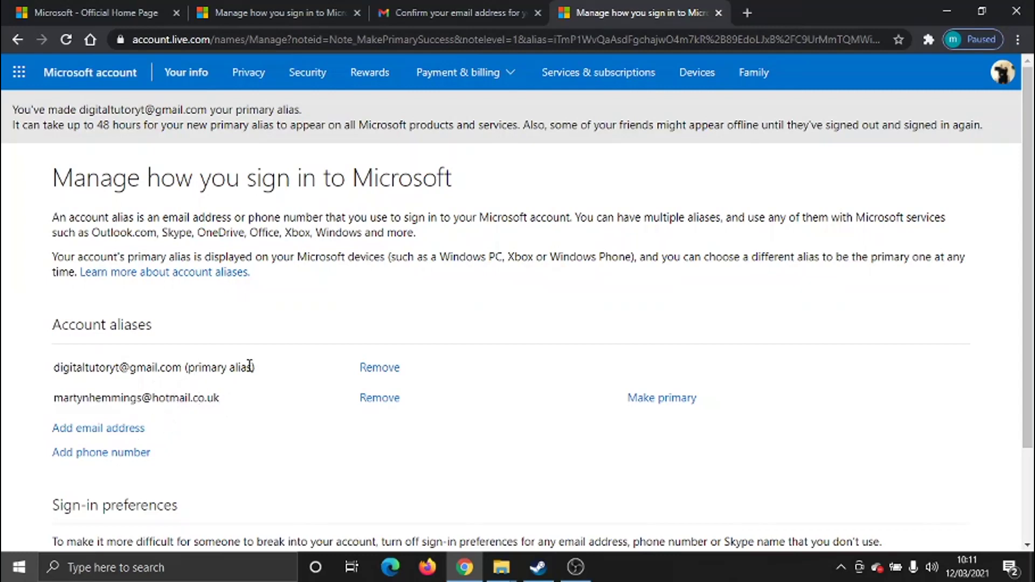
{"action": "left_click_drag", "start_coordinate": [257, 369], "coordinate": [217, 367]}
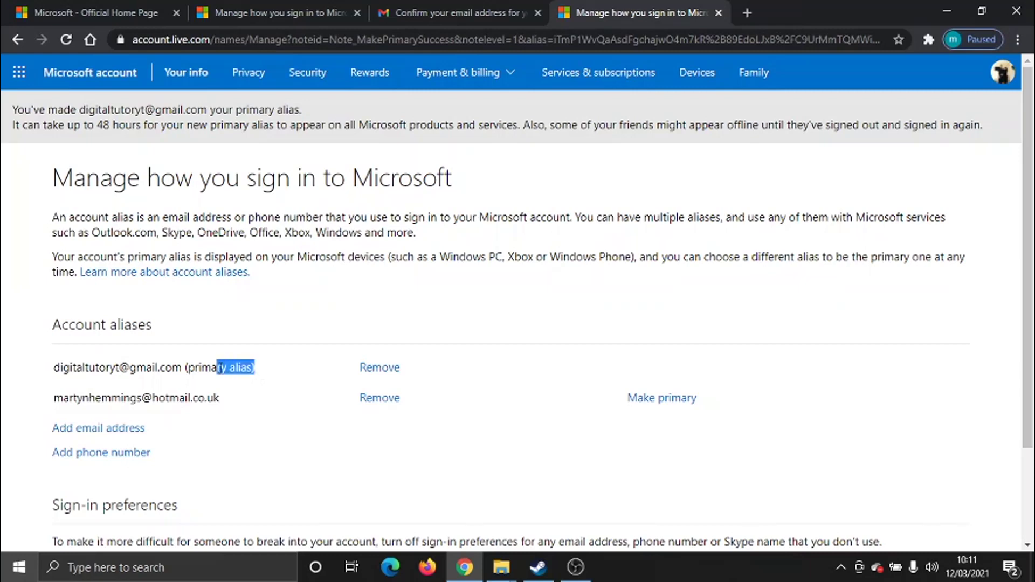
{"action": "left_click", "coordinate": [175, 371]}
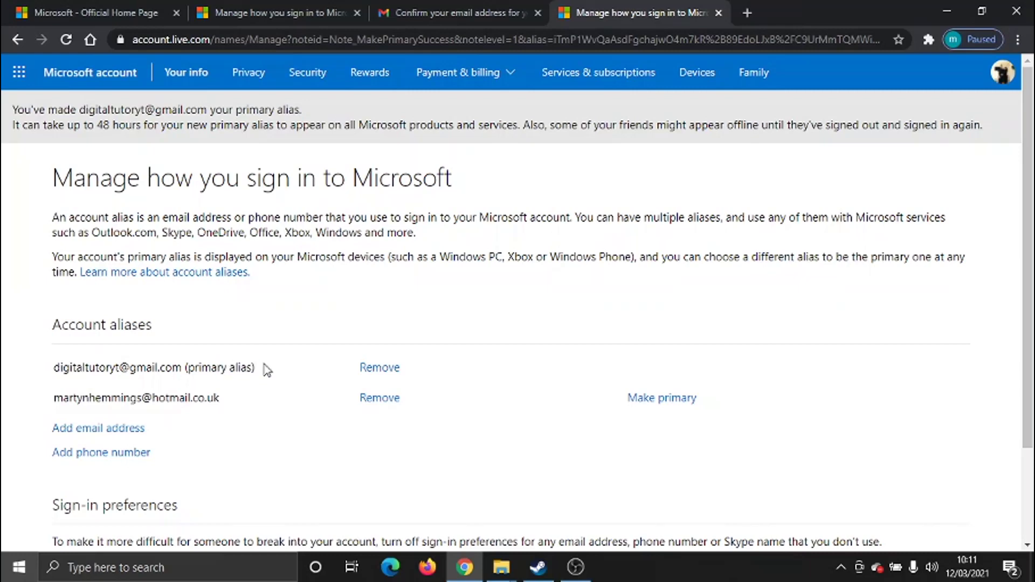